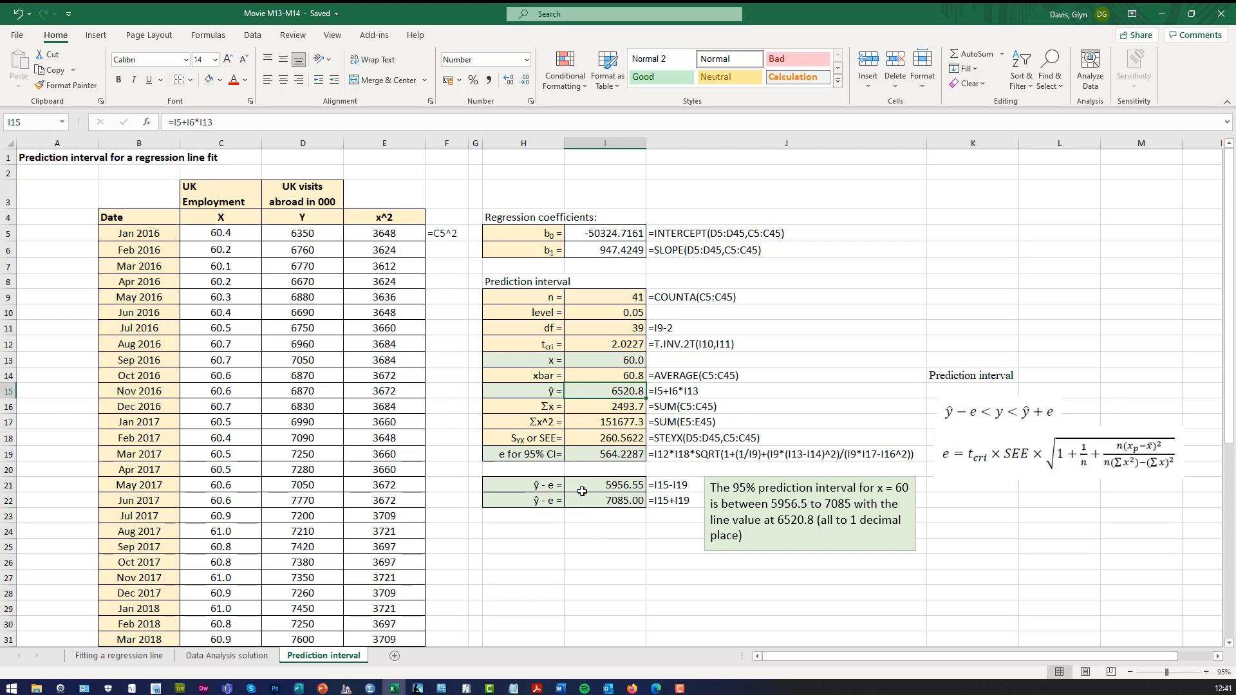
- Inspect the lower and upper prediction interval bounds in cells I21 and I22 of the Prediction interval sheet
key(Down)
key(Down)
key(Down)
key(Down)
key(Down)
key(Down)
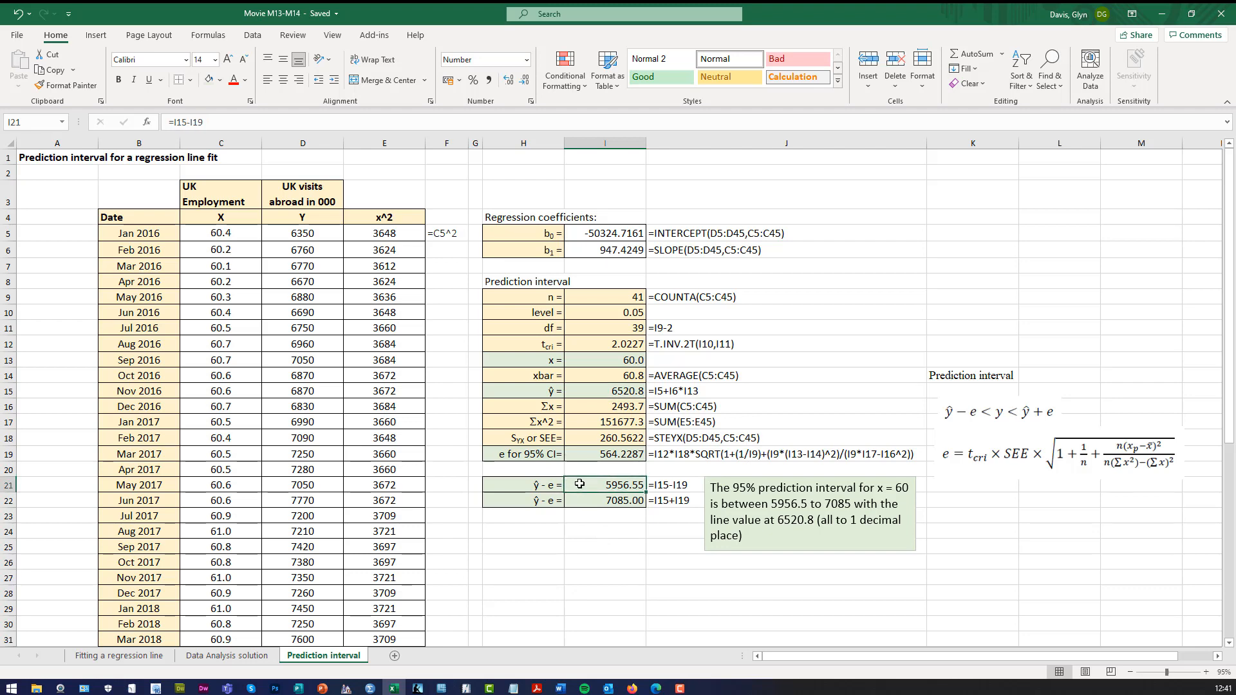
click(588, 503)
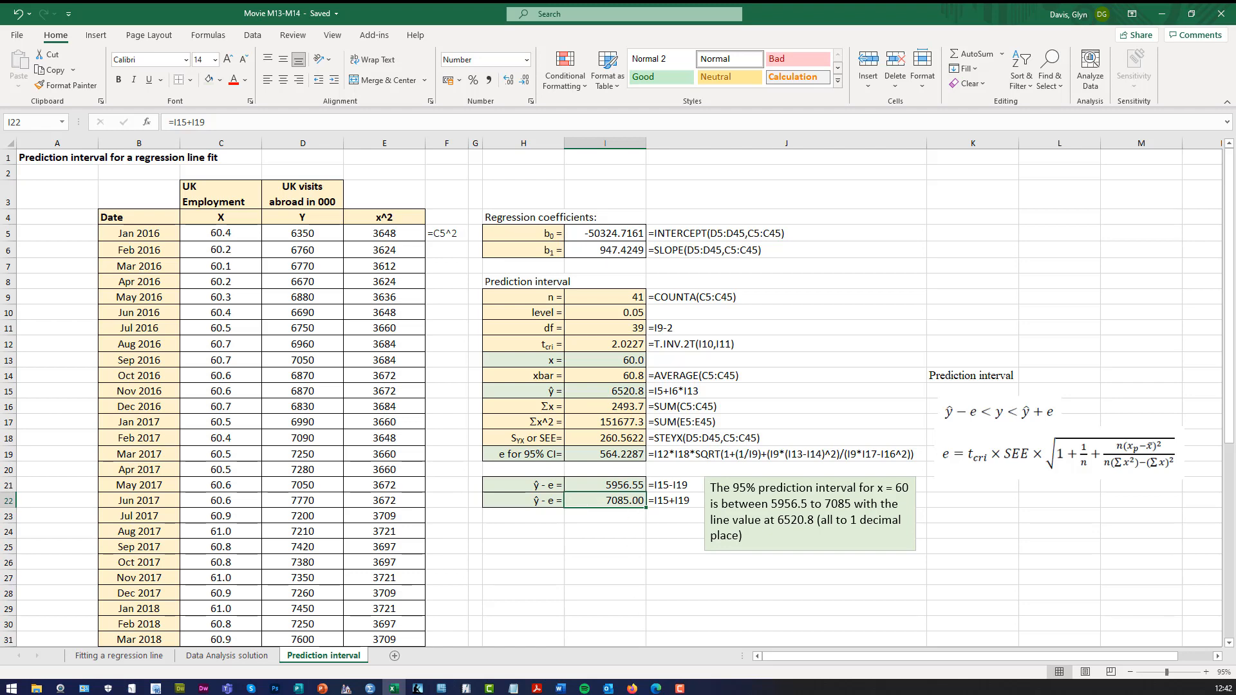
- Switch to the M14.sav data in SPSS and inspect column X through the extra prediction case in row 42
mouse_move(370, 691)
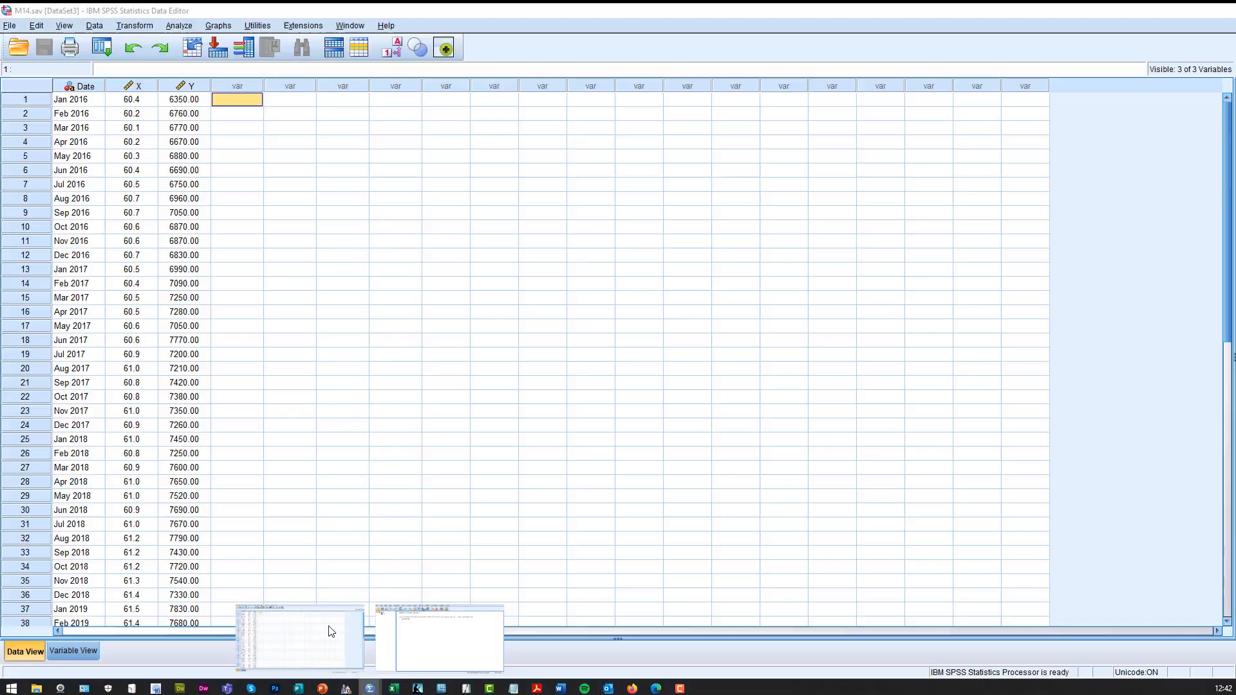
click(328, 631)
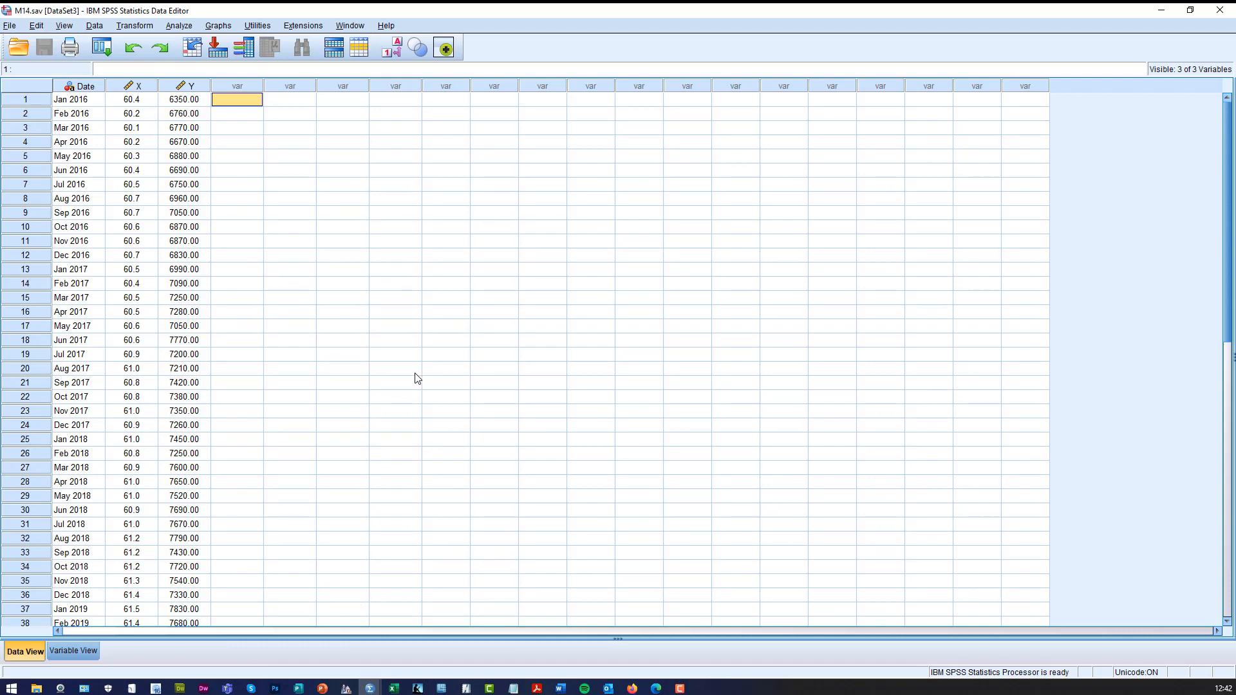
click(148, 102)
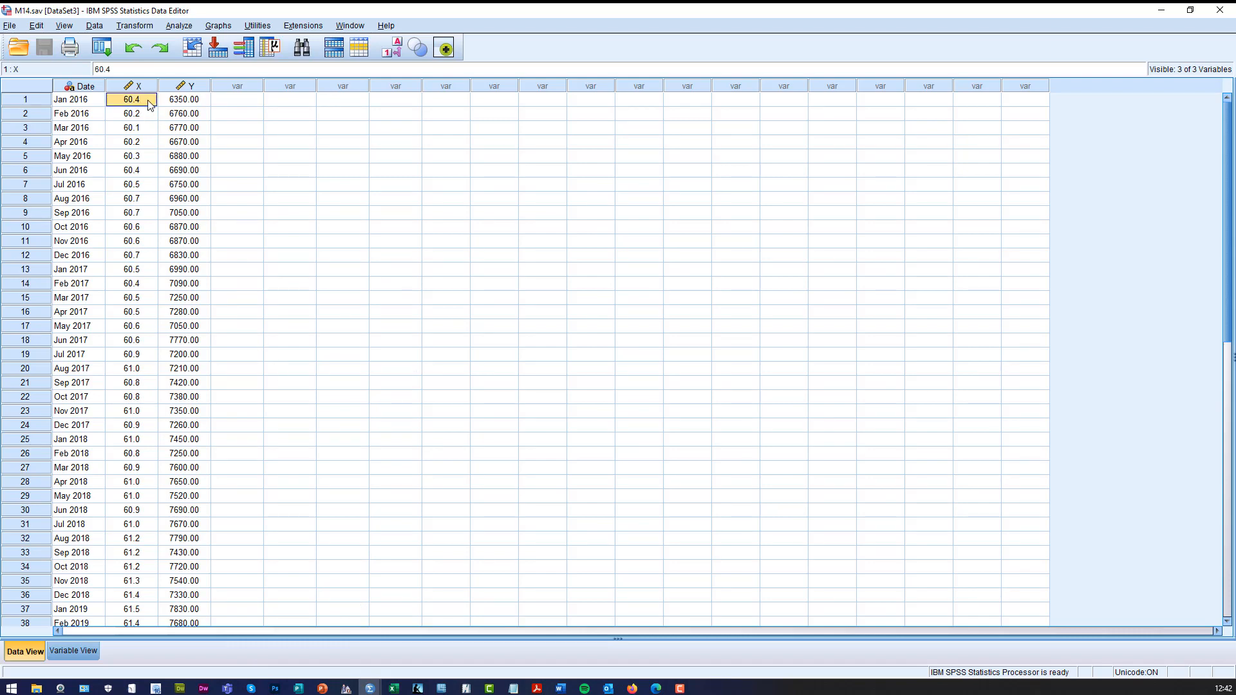
scroll(256, 245, down, 5)
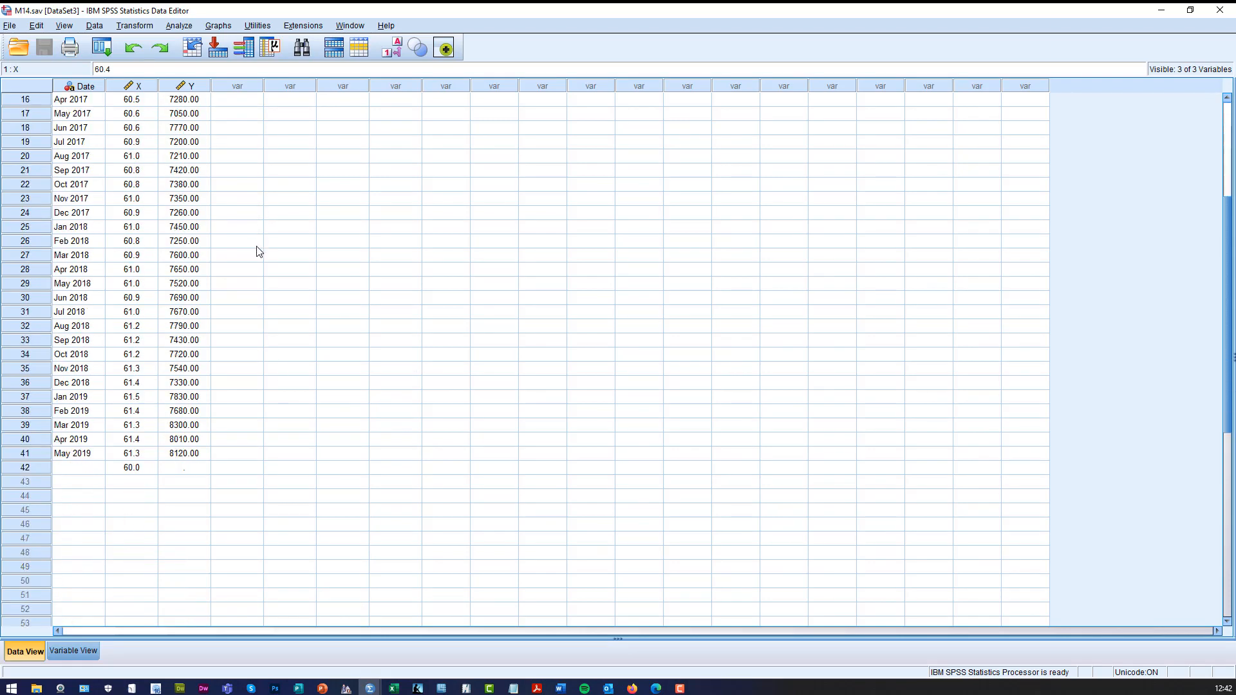
click(146, 469)
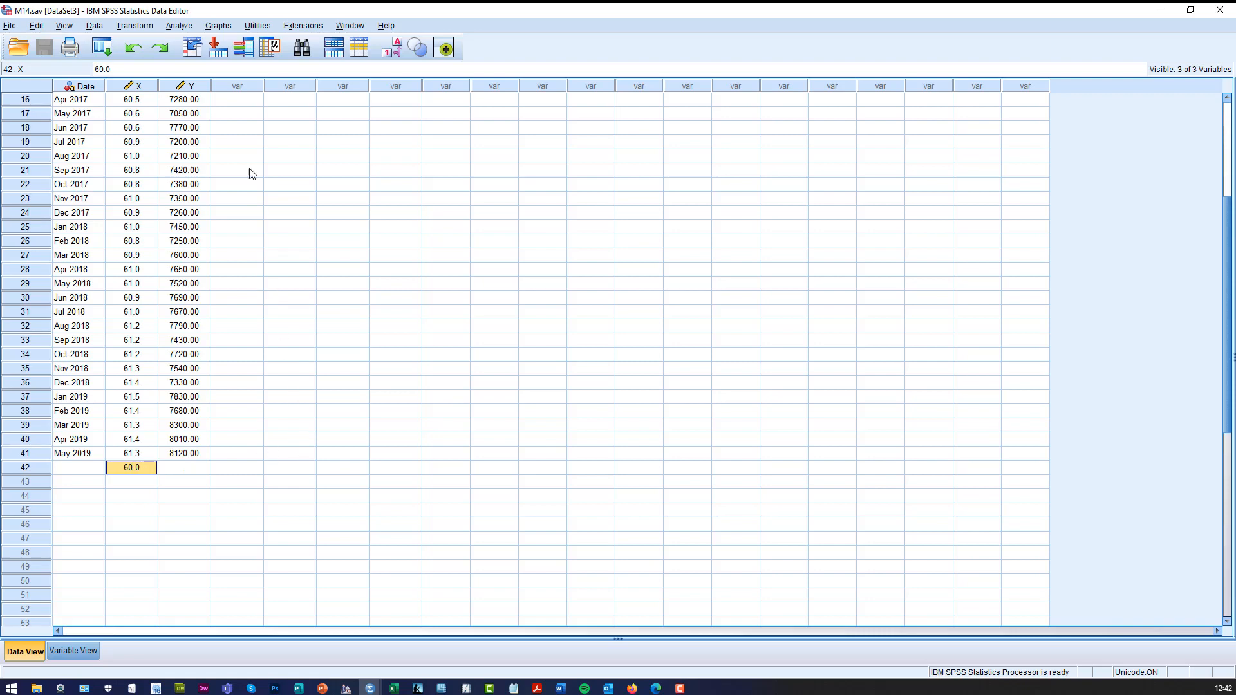
- Start a linear regression and clear its existing dependent and independent variables
click(183, 29)
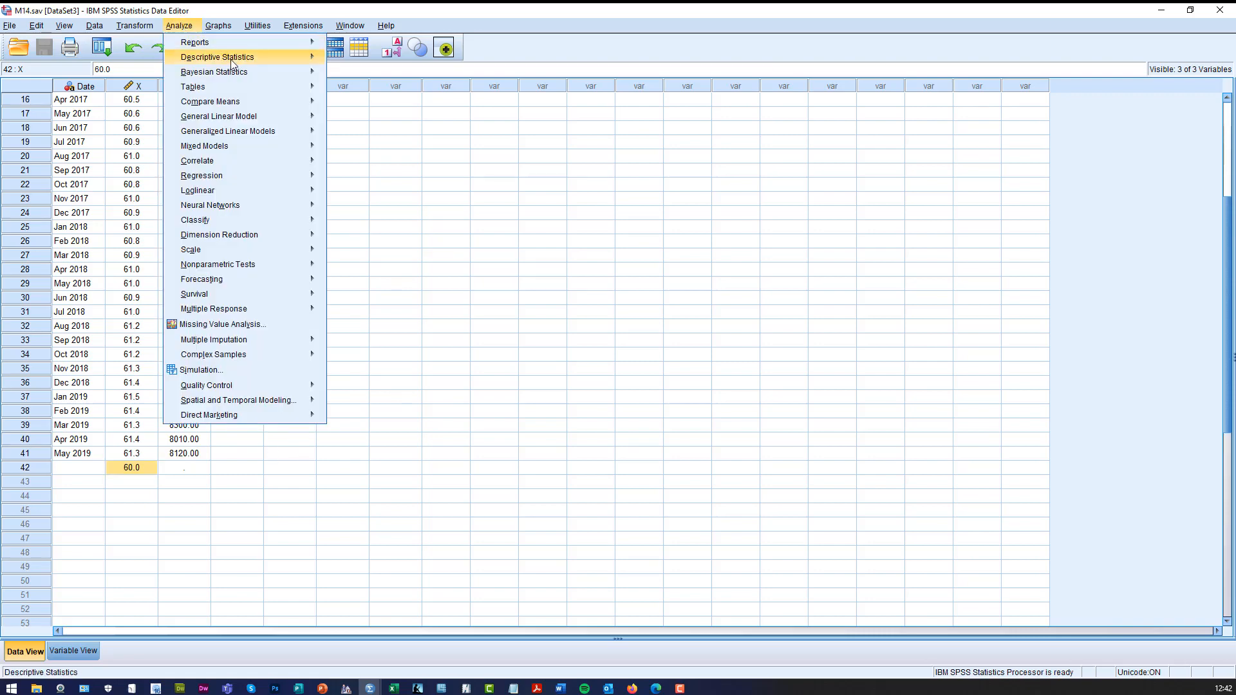
mouse_move(249, 181)
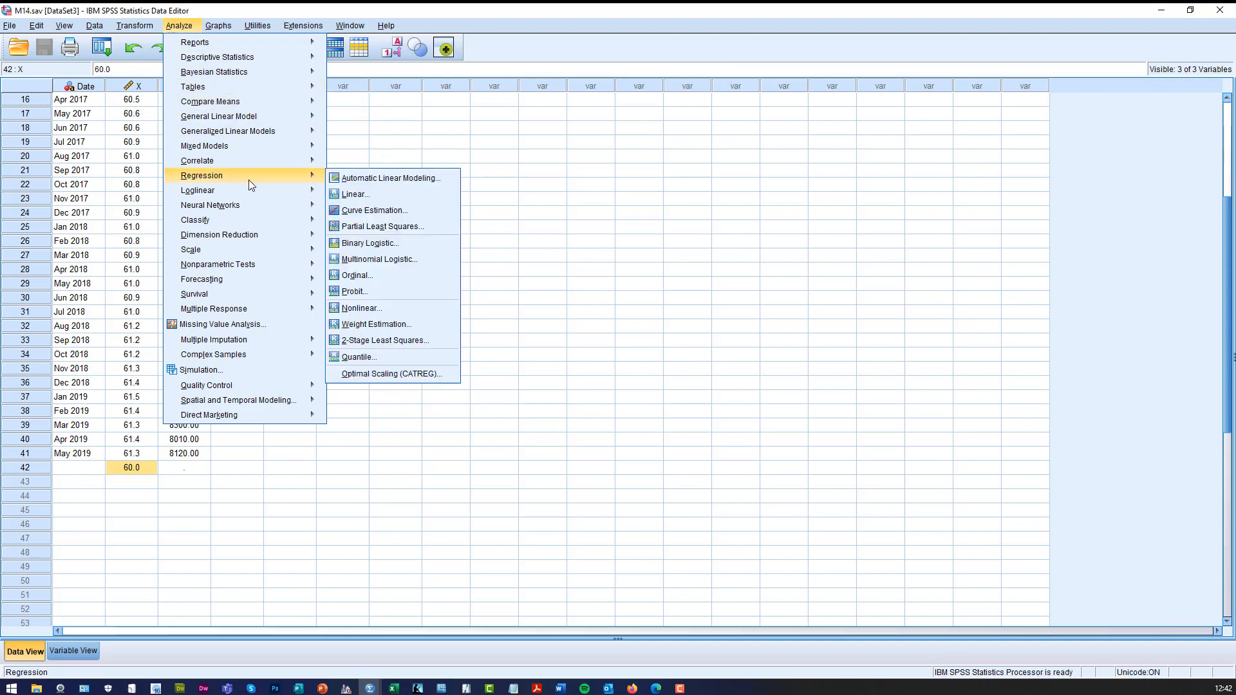
click(368, 194)
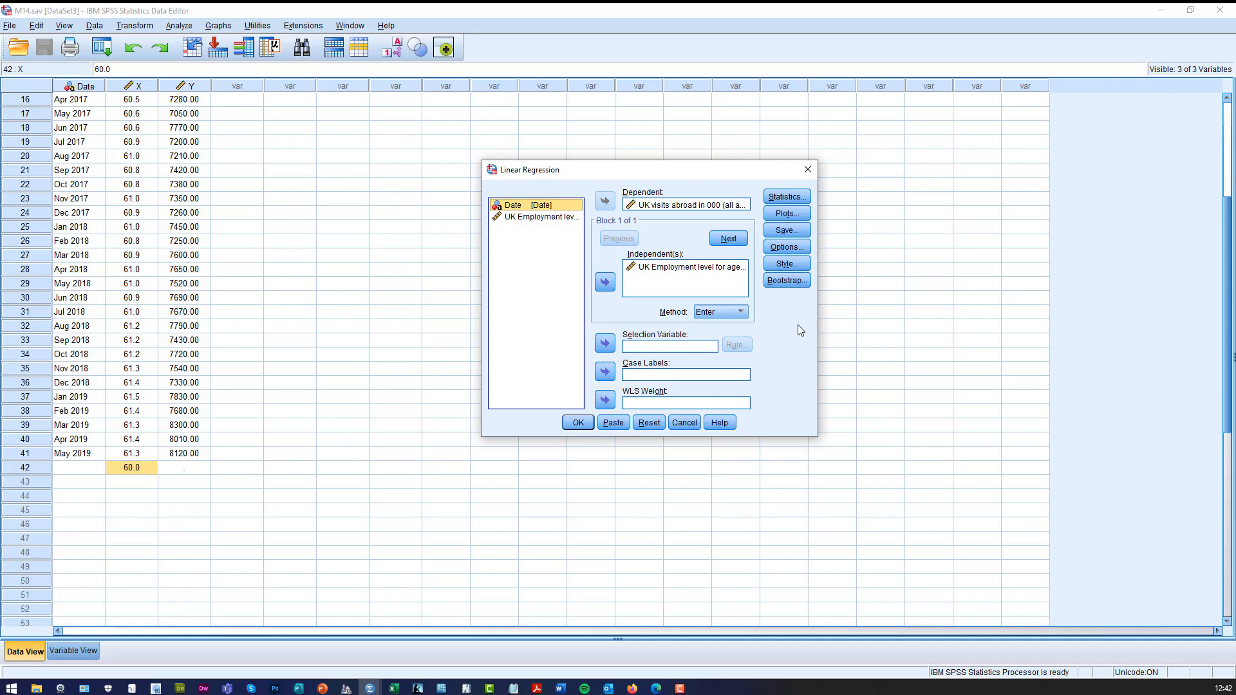
click(693, 206)
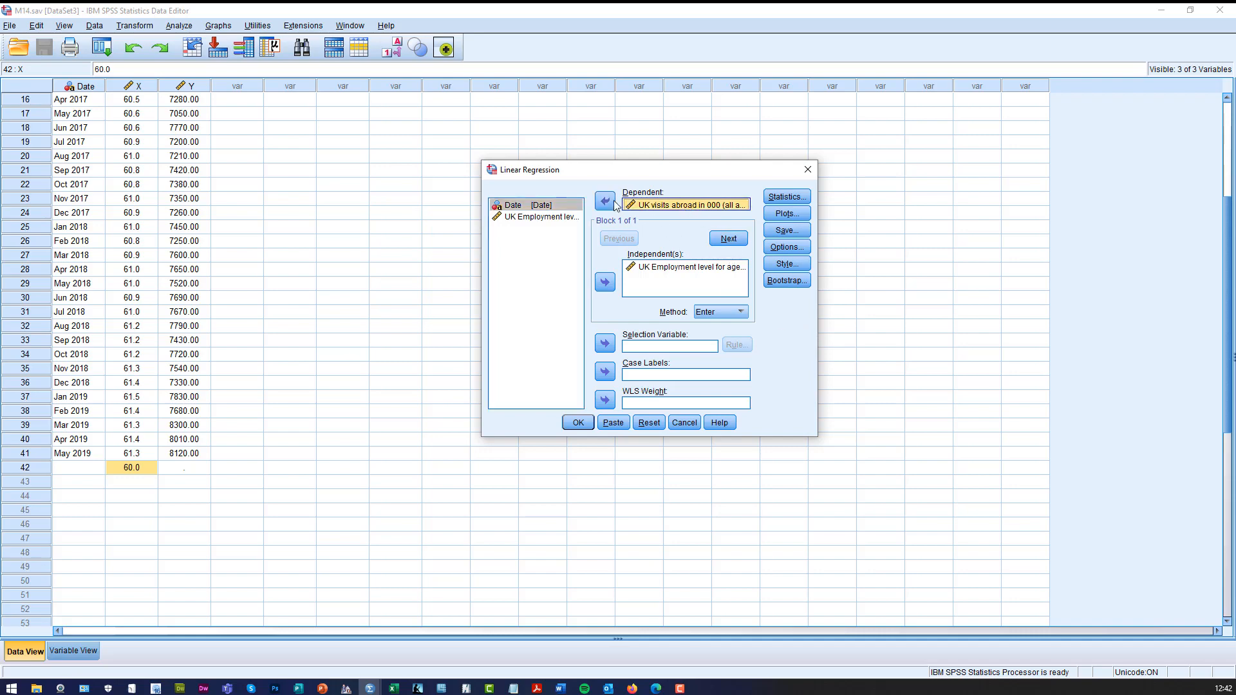
click(614, 204)
click(651, 267)
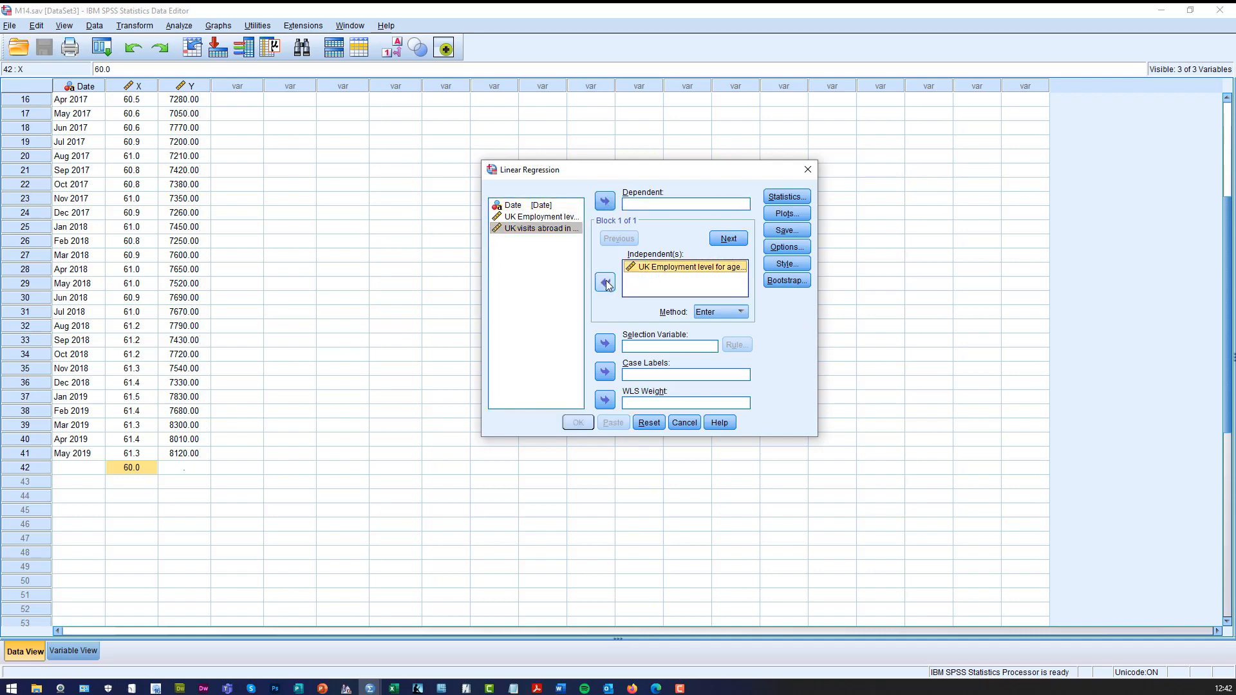
click(606, 284)
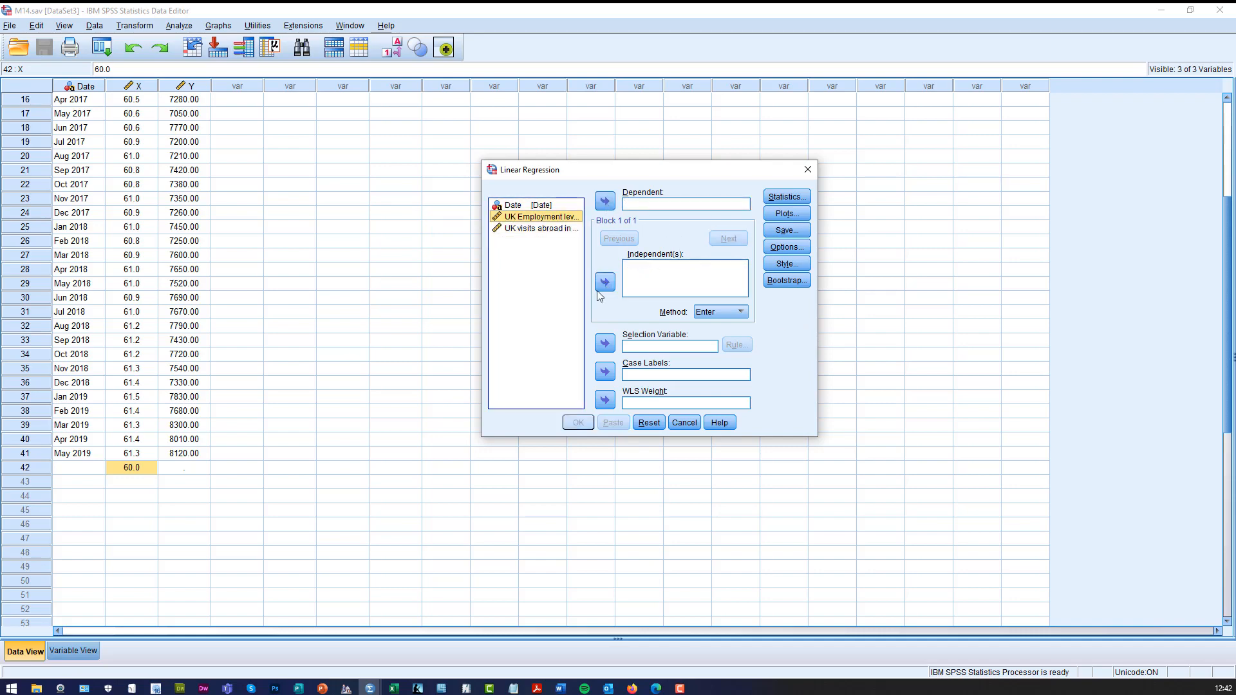
- Assign UK visits abroad as the dependent variable and UK Employment level as the independent variable
click(545, 231)
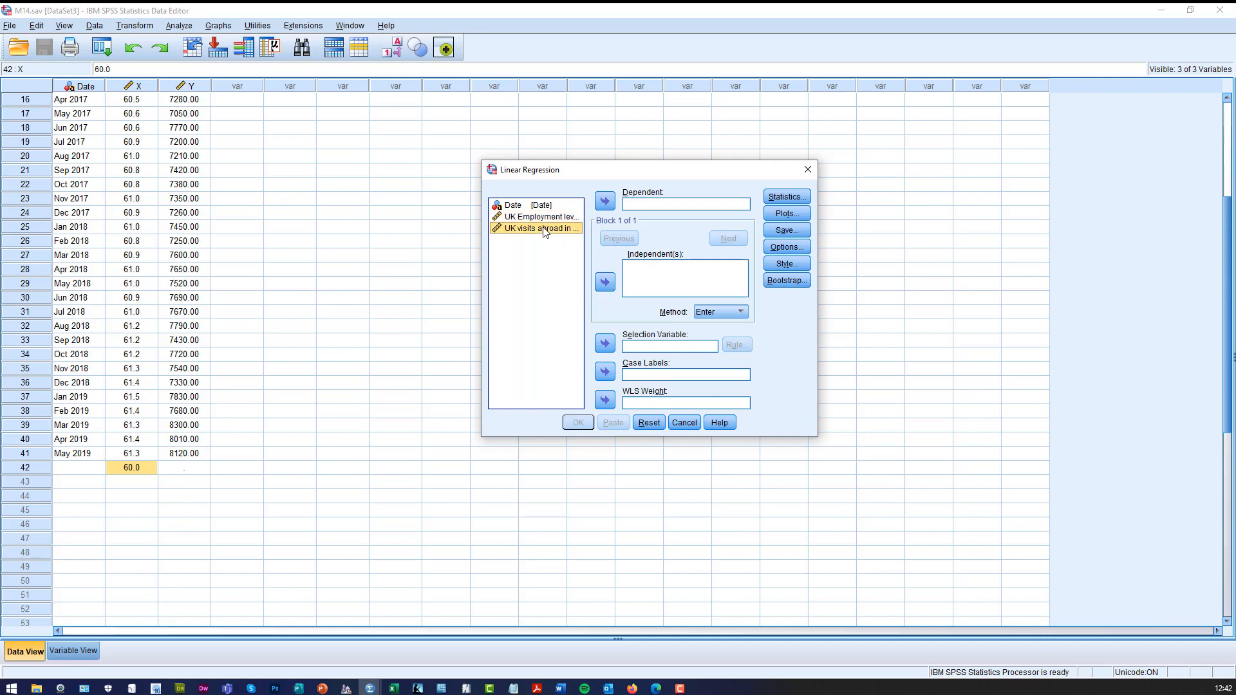
click(605, 203)
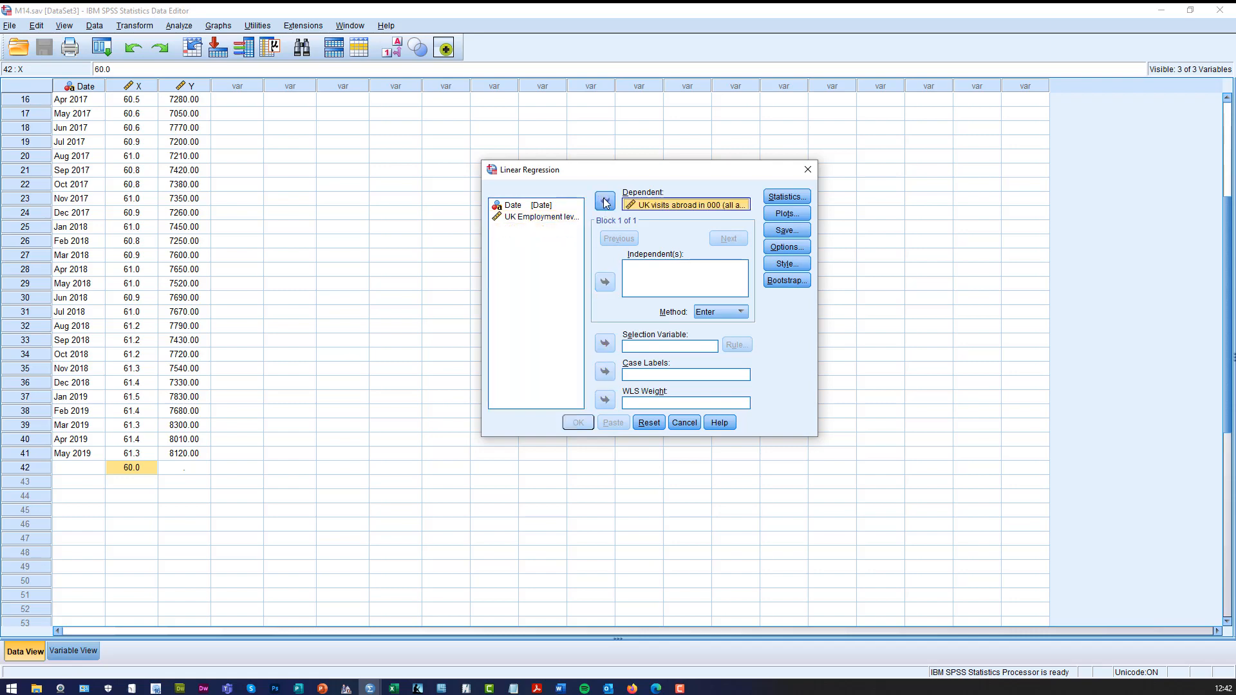
click(557, 218)
click(608, 282)
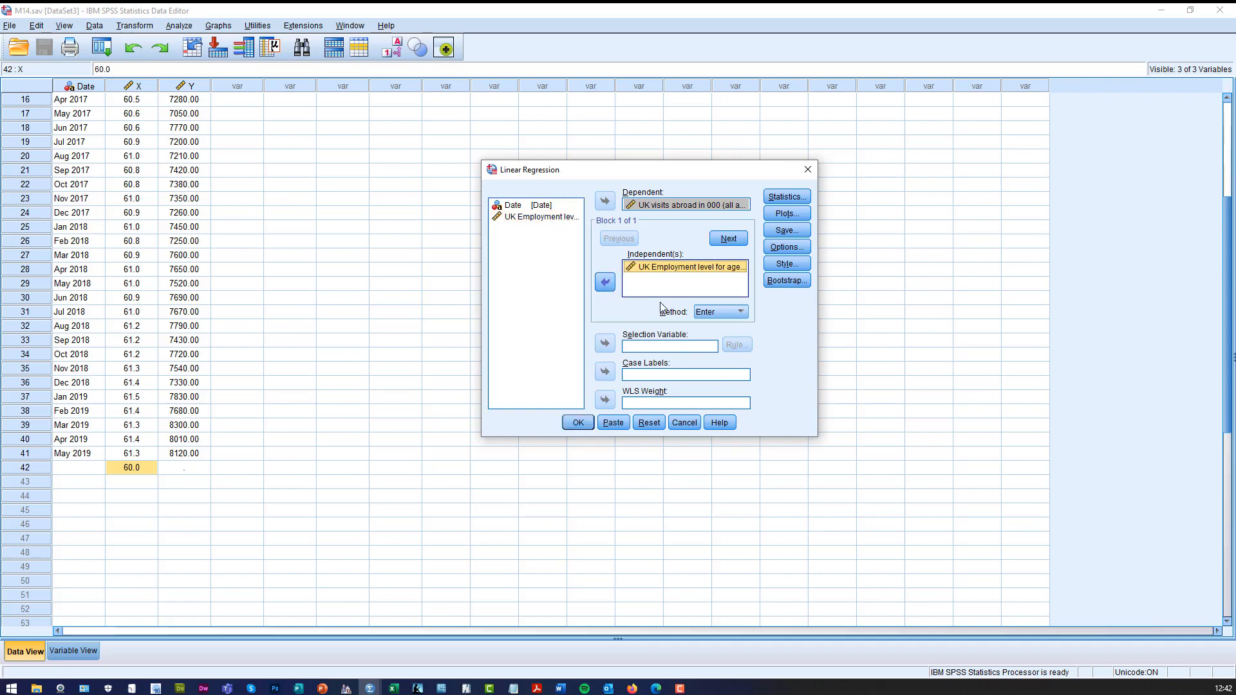
- Review the regression's statistics and plots settings and keep them as they are
click(776, 198)
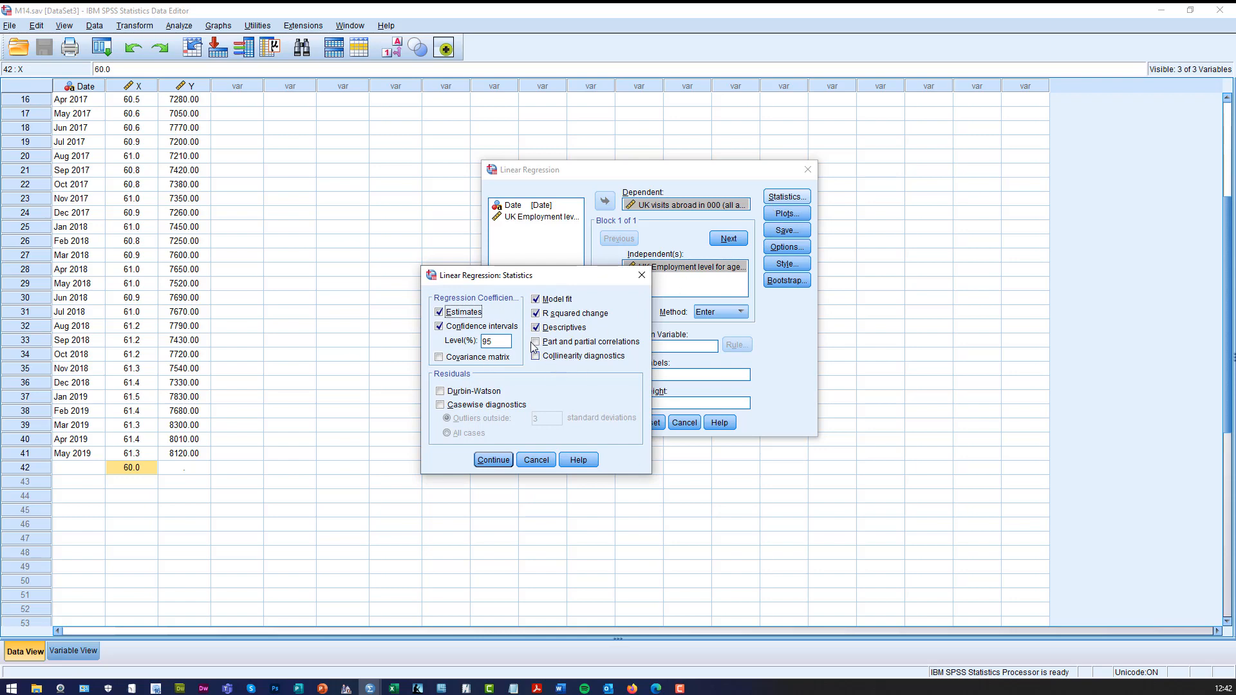
click(493, 461)
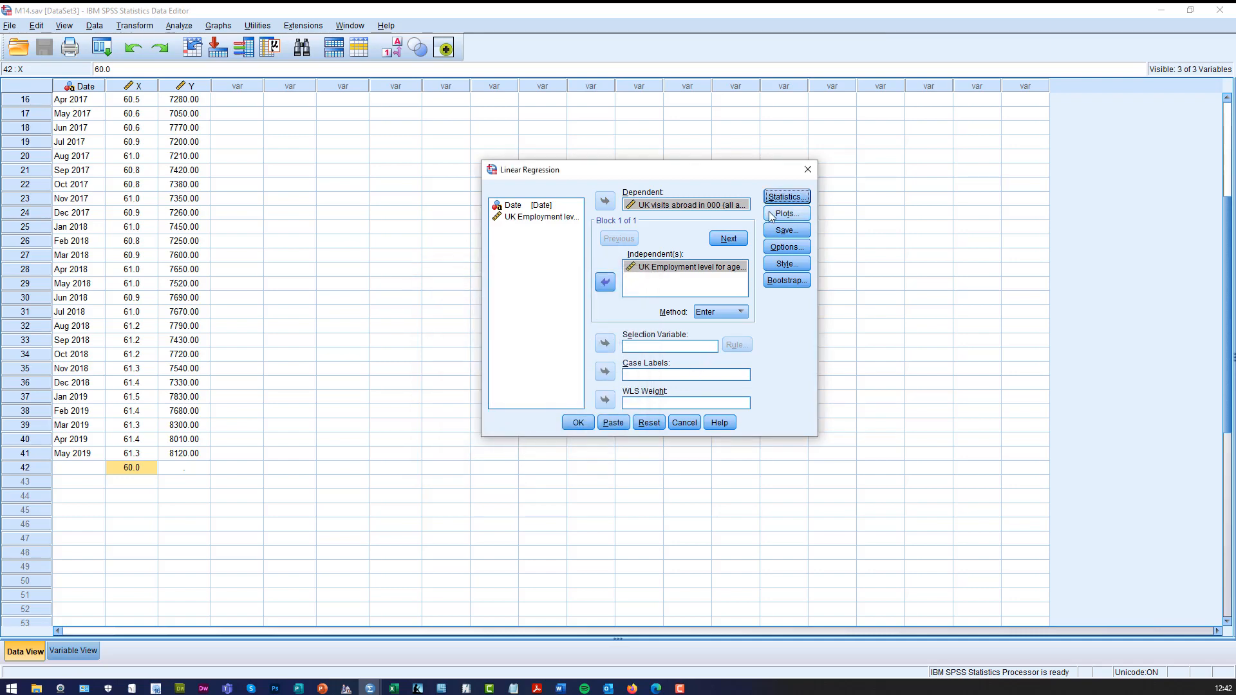
click(792, 214)
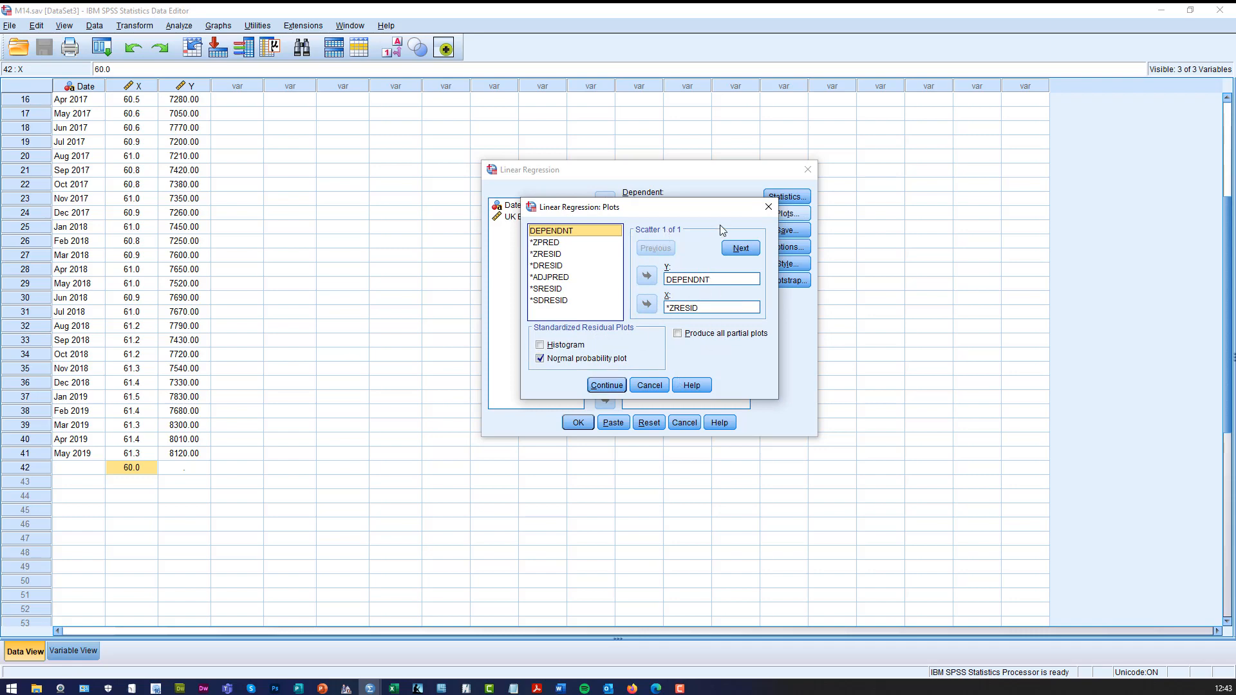
click(608, 386)
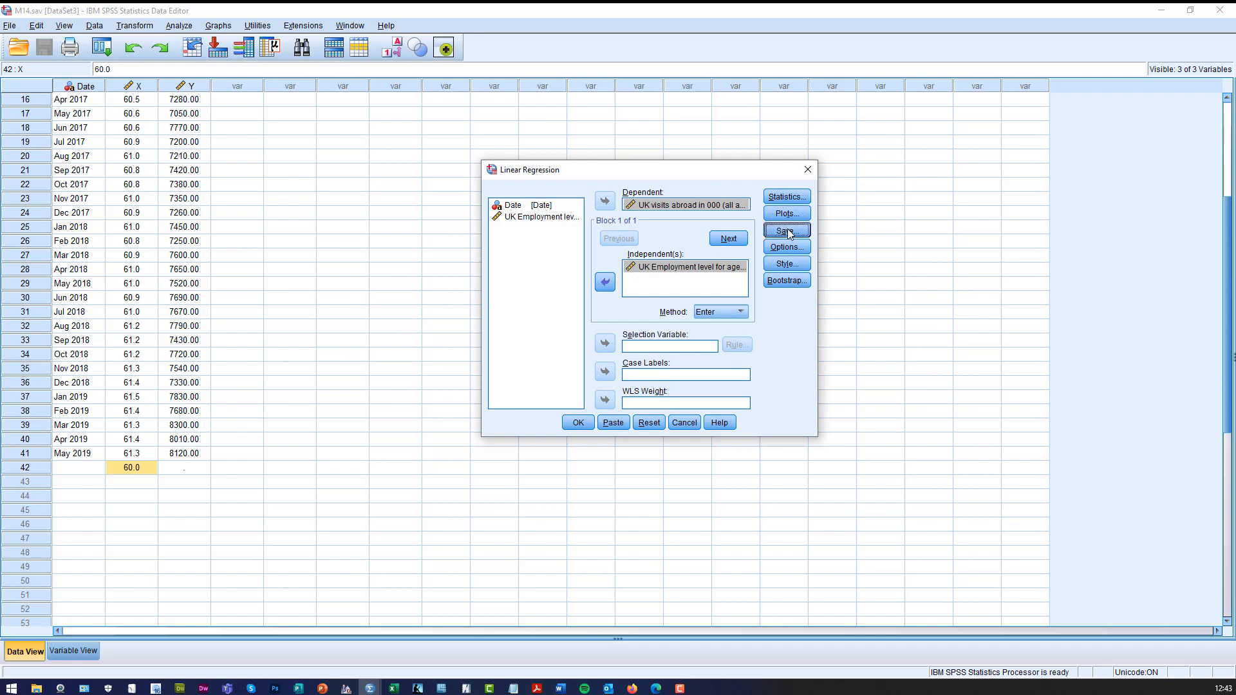
- Run the regression, saving the mean and individual prediction intervals at the 95% confidence level
click(787, 230)
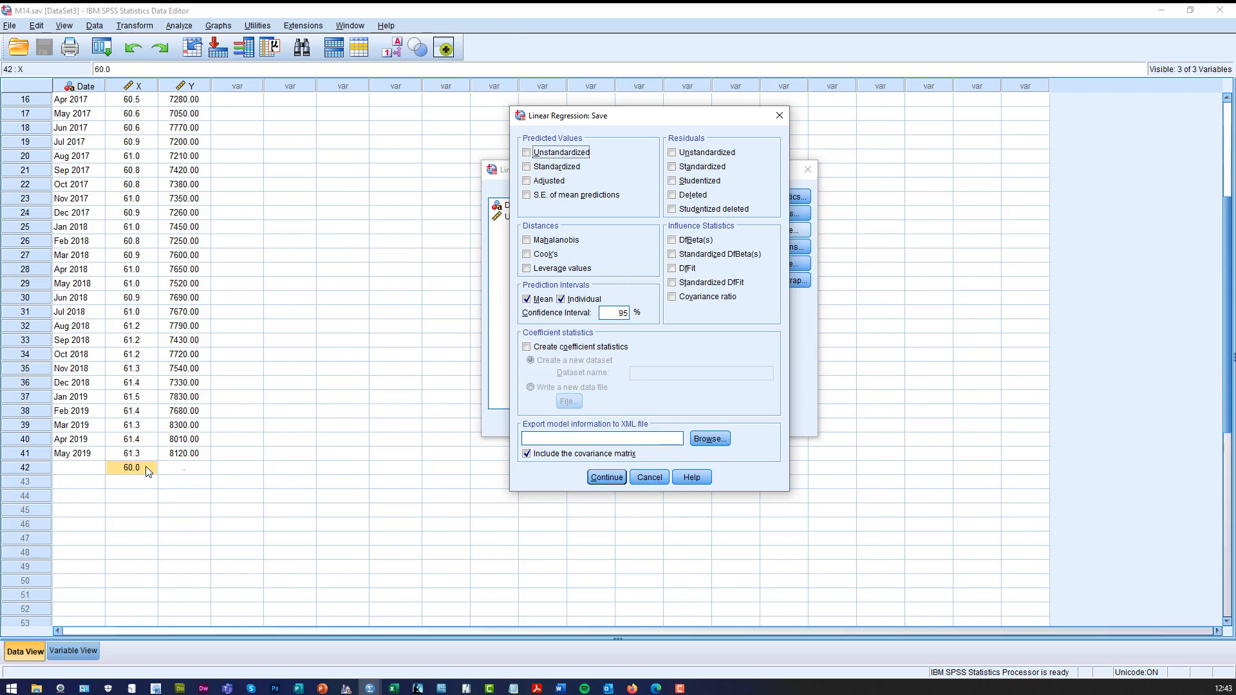
click(601, 480)
click(578, 422)
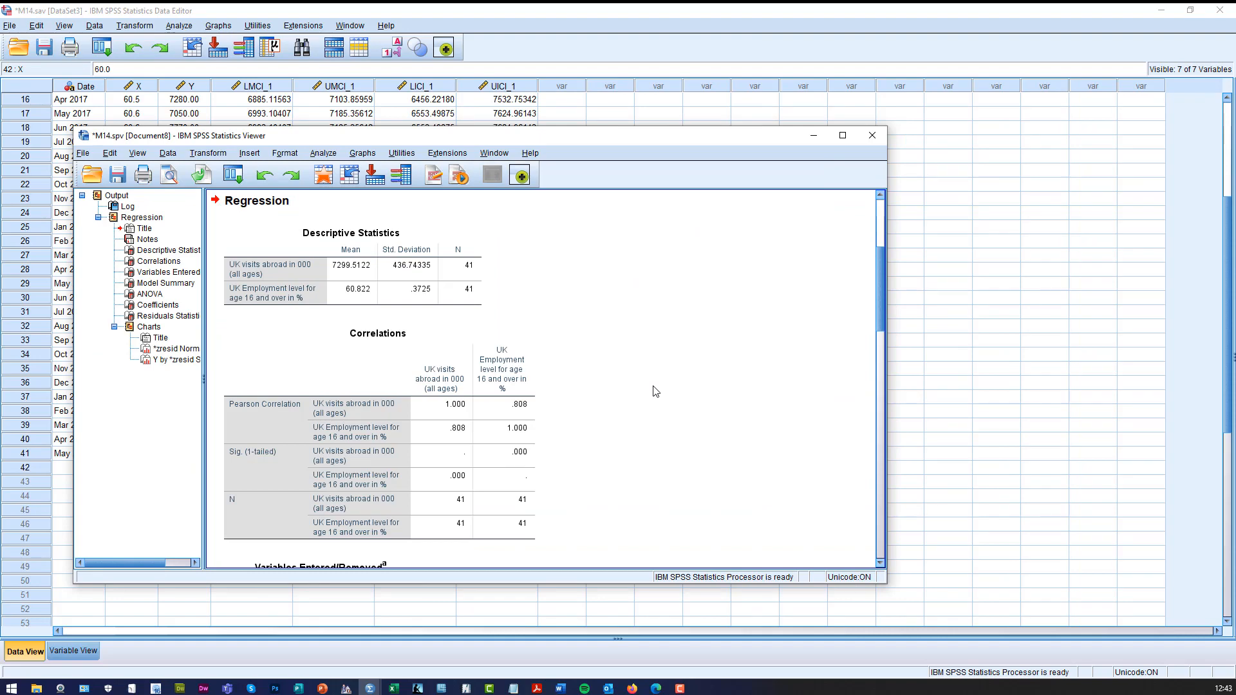
- Review the regression output down to the Coefficients table and return to the Data Editor
scroll(649, 421, down, 3)
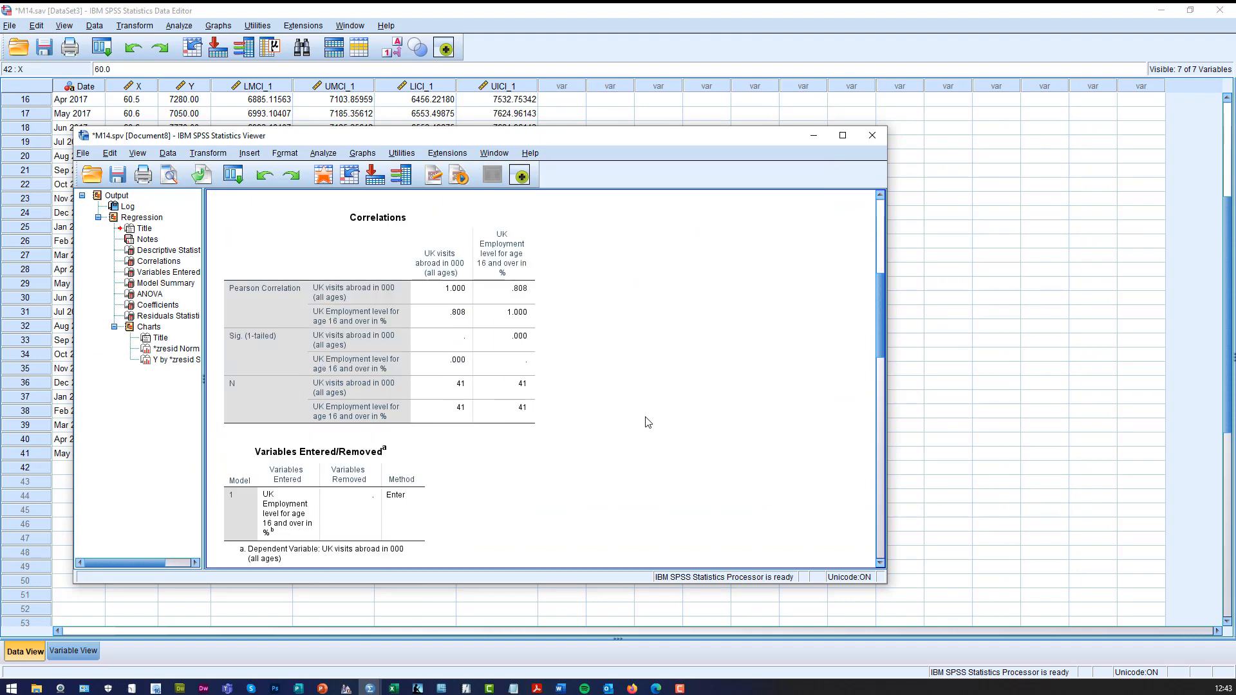
scroll(648, 422, down, 10)
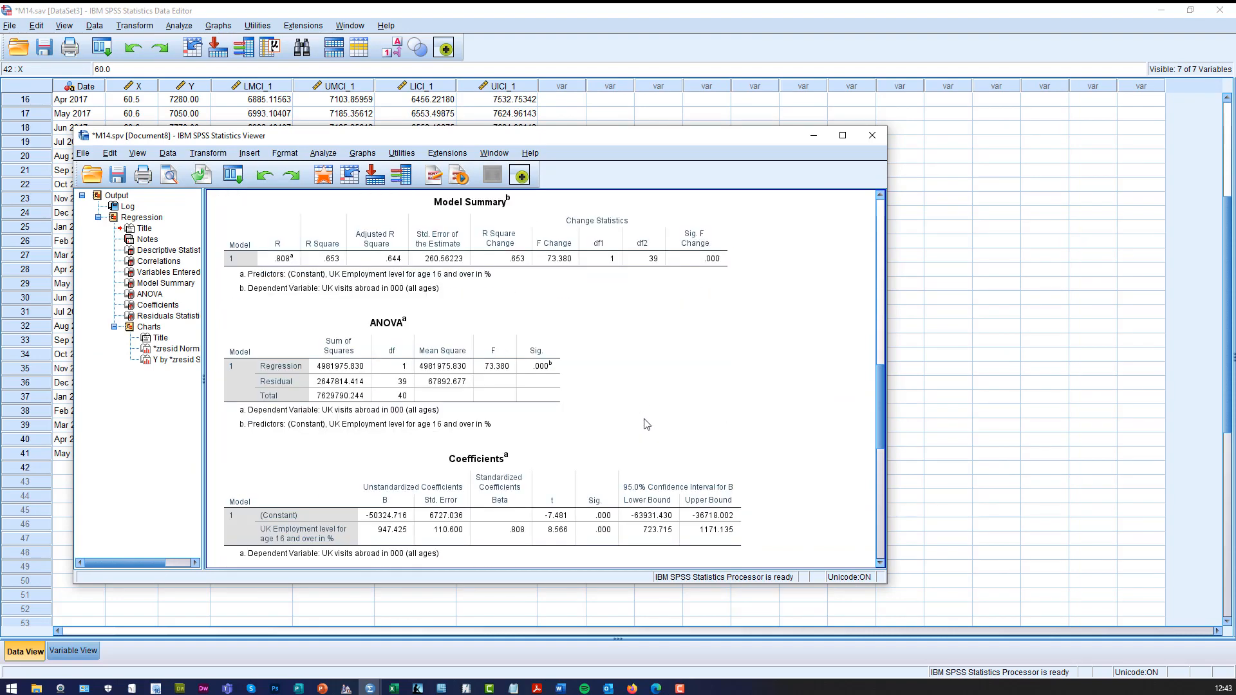
scroll(648, 424, up, 10)
click(586, 41)
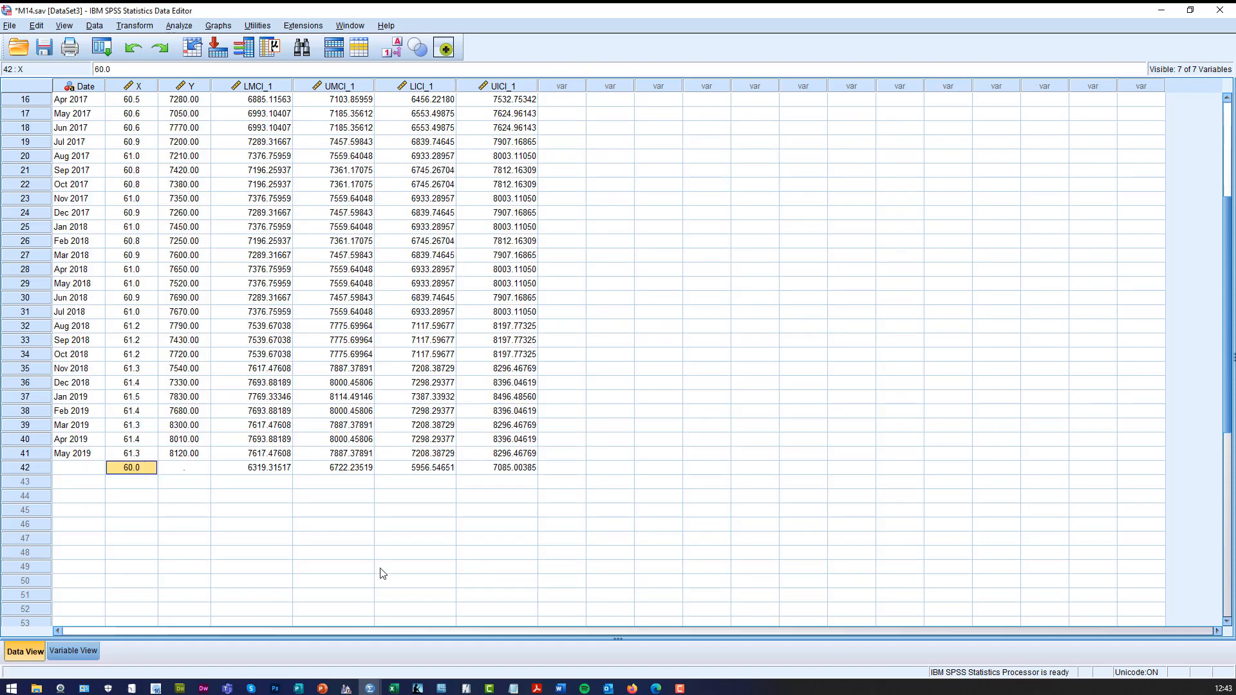
- Examine the saved mean interval bounds and individual interval bounds for case 42
click(269, 472)
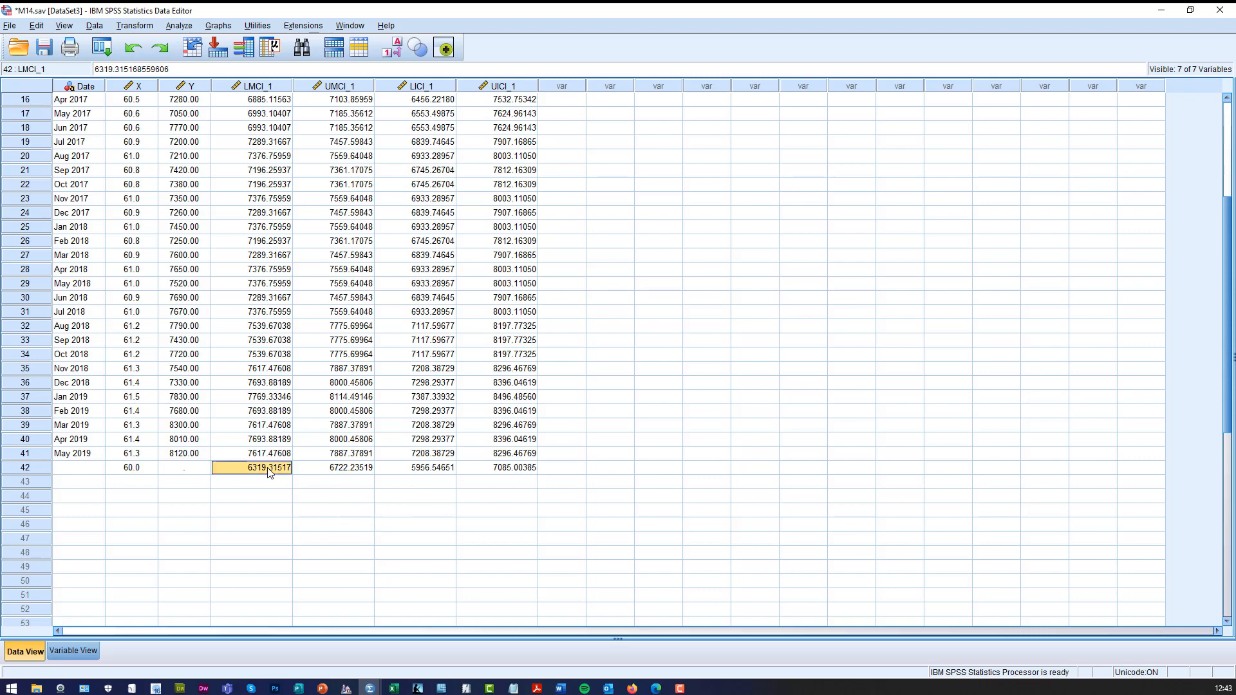
shift+click(322, 472)
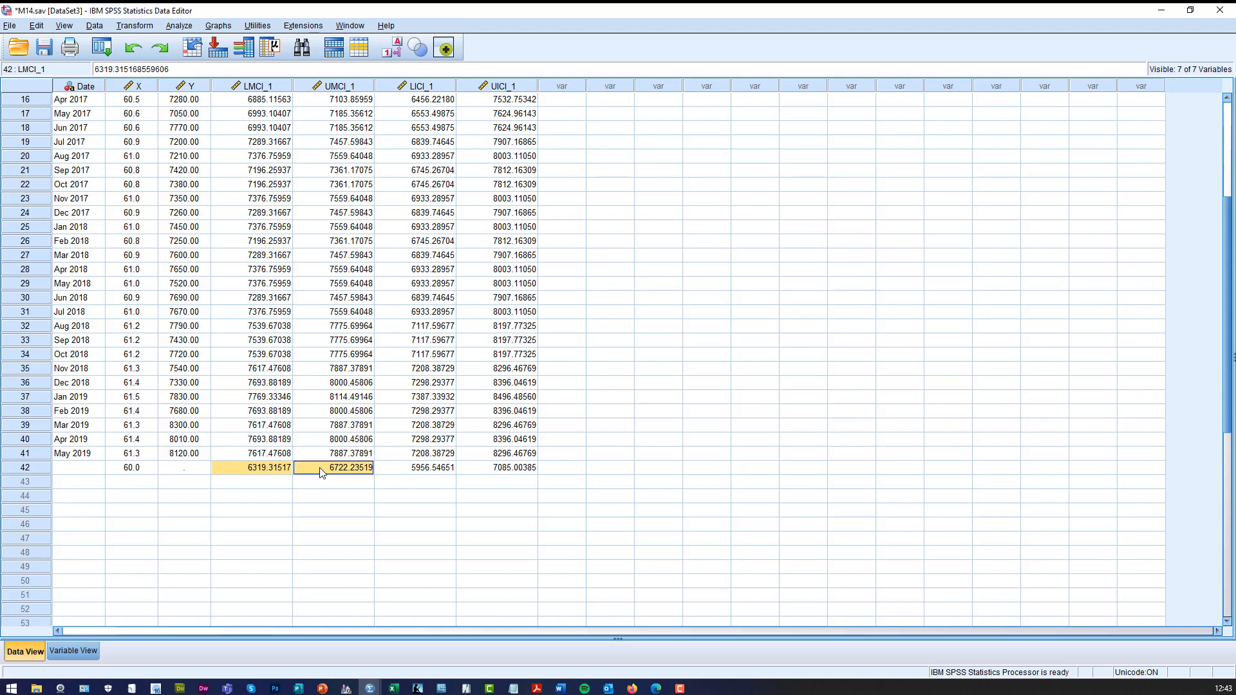
click(440, 472)
shift+click(503, 472)
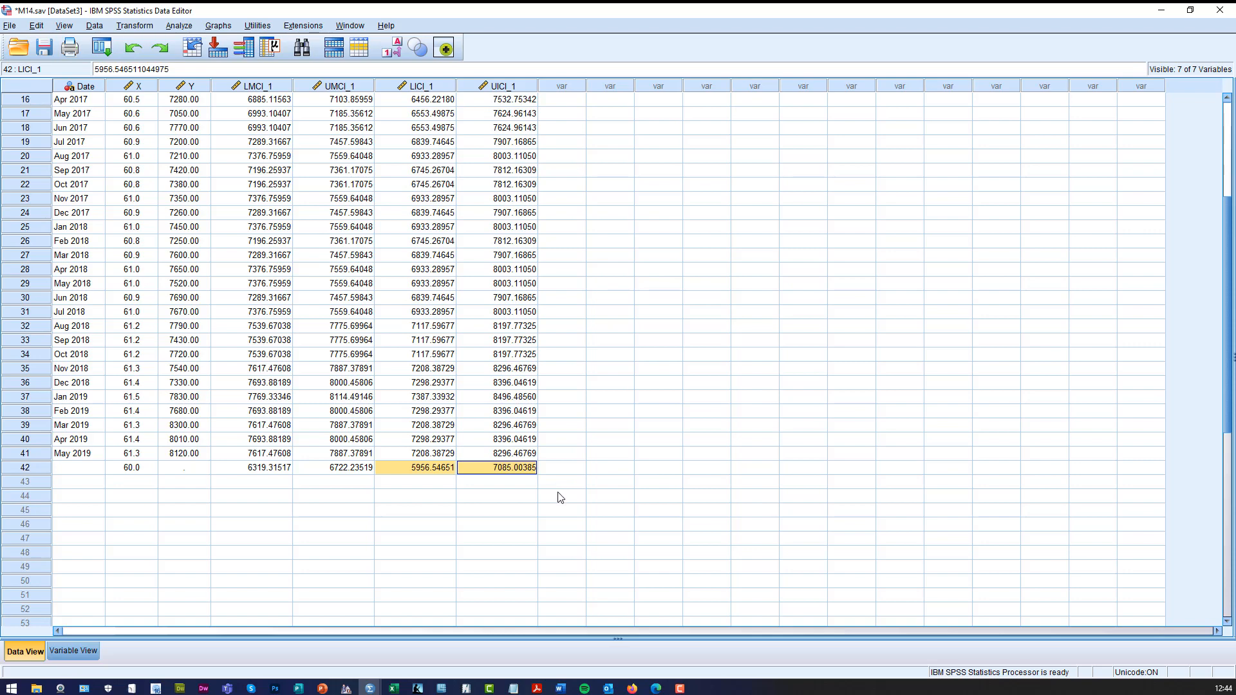
- Switch to the Excel workbook, restore its window from full screen and narrow it to uncover the SPSS data
click(393, 689)
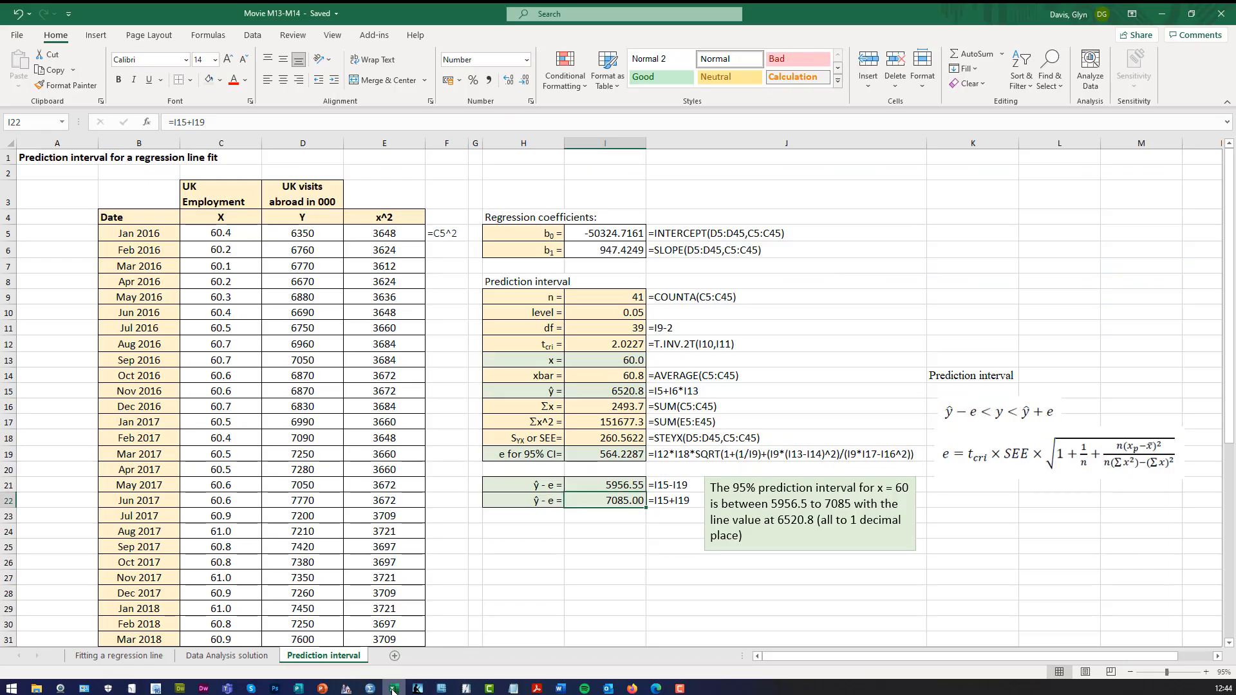
click(1192, 14)
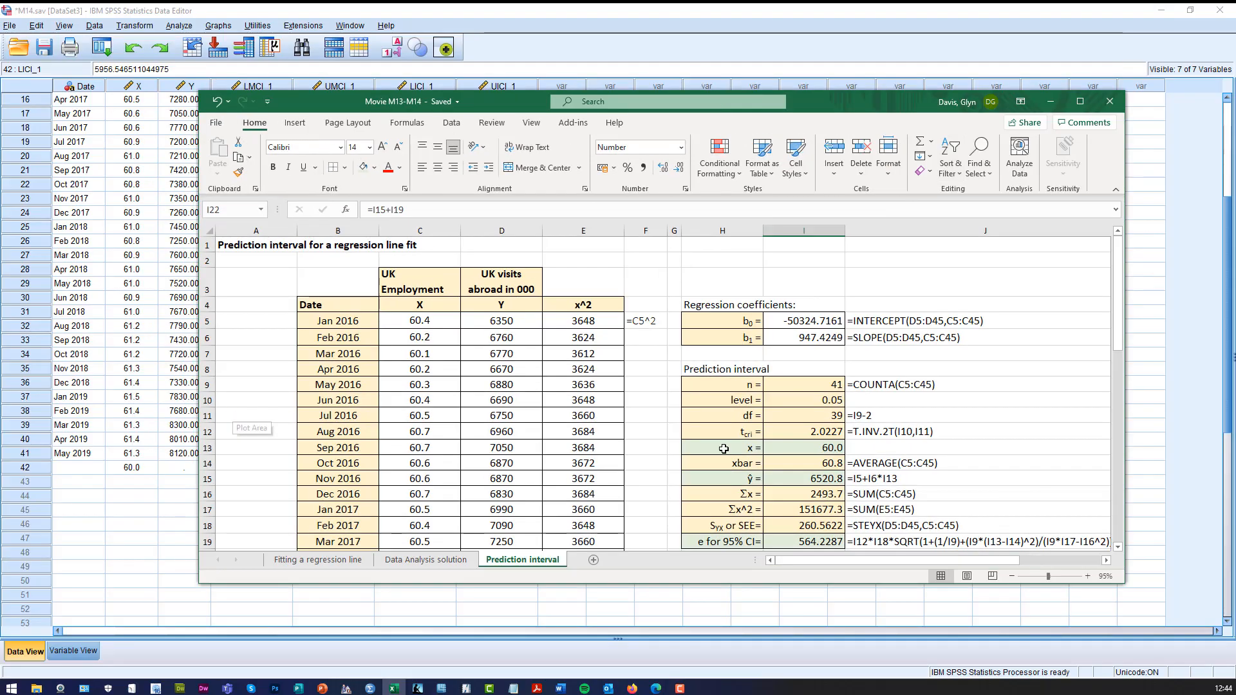
drag(207, 392, 380, 386)
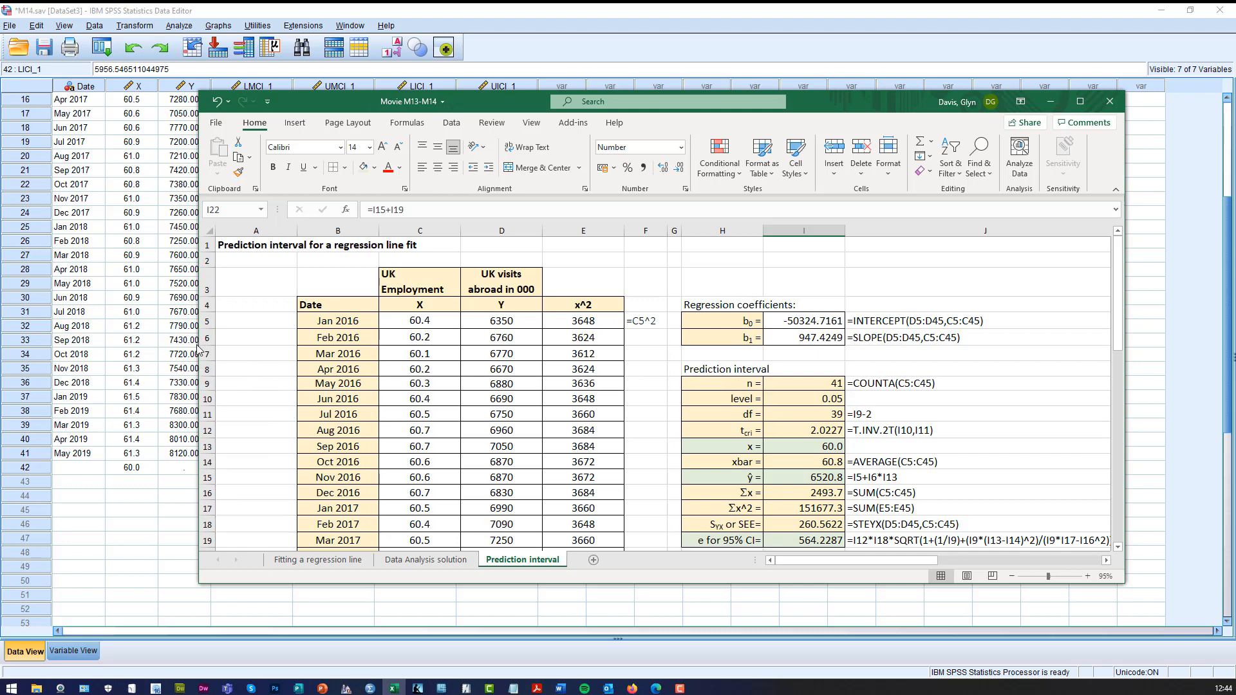
drag(199, 351, 436, 351)
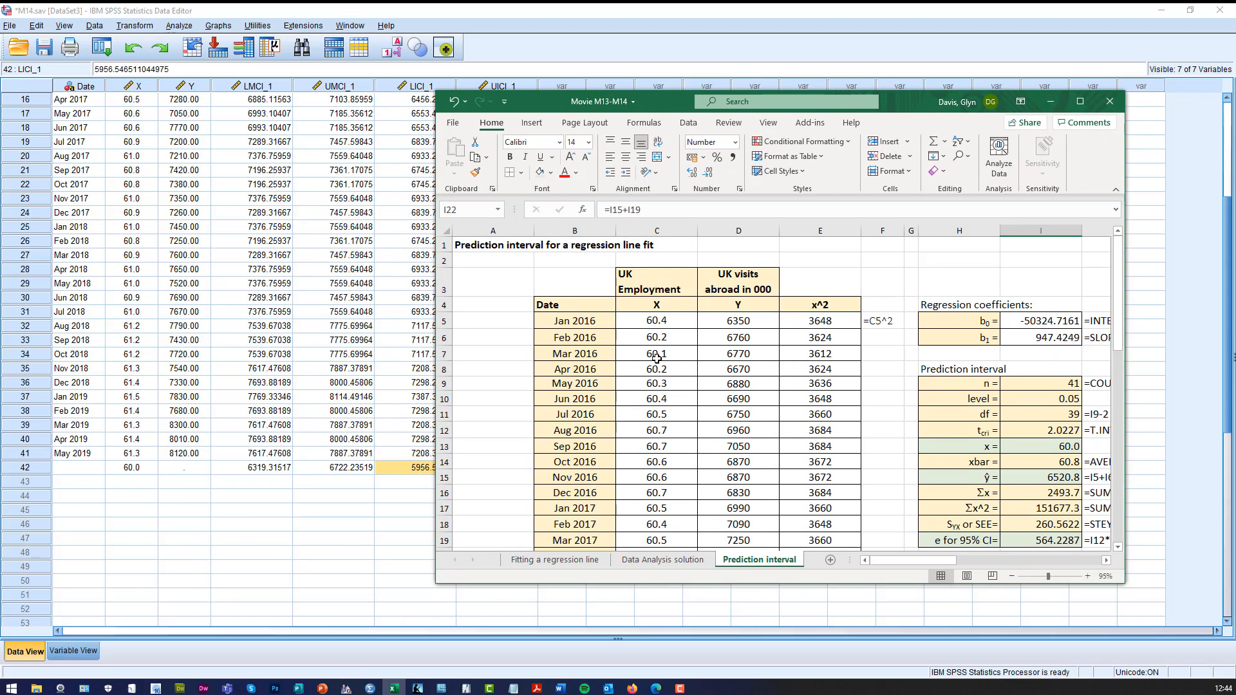
- Place the Excel window beside the SPSS interval columns and compare its rows 21 and 22 bounds with case 42
drag(1121, 308, 1134, 369)
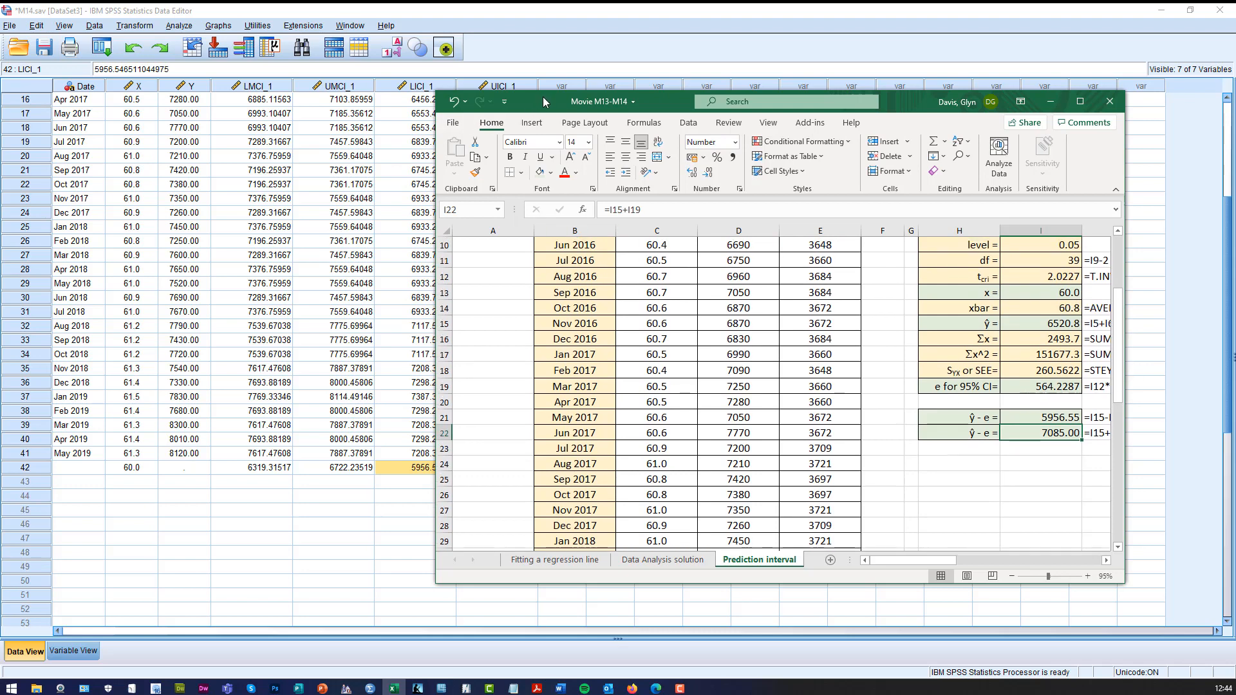
drag(548, 102, 657, 25)
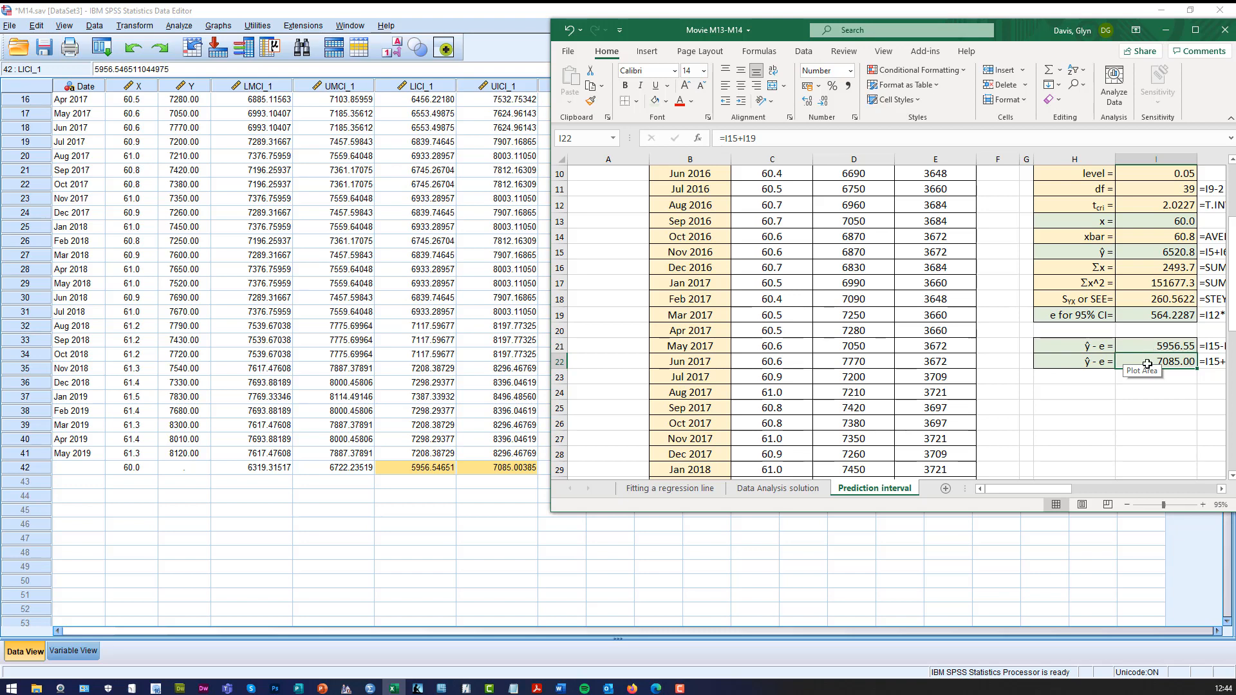
click(1096, 362)
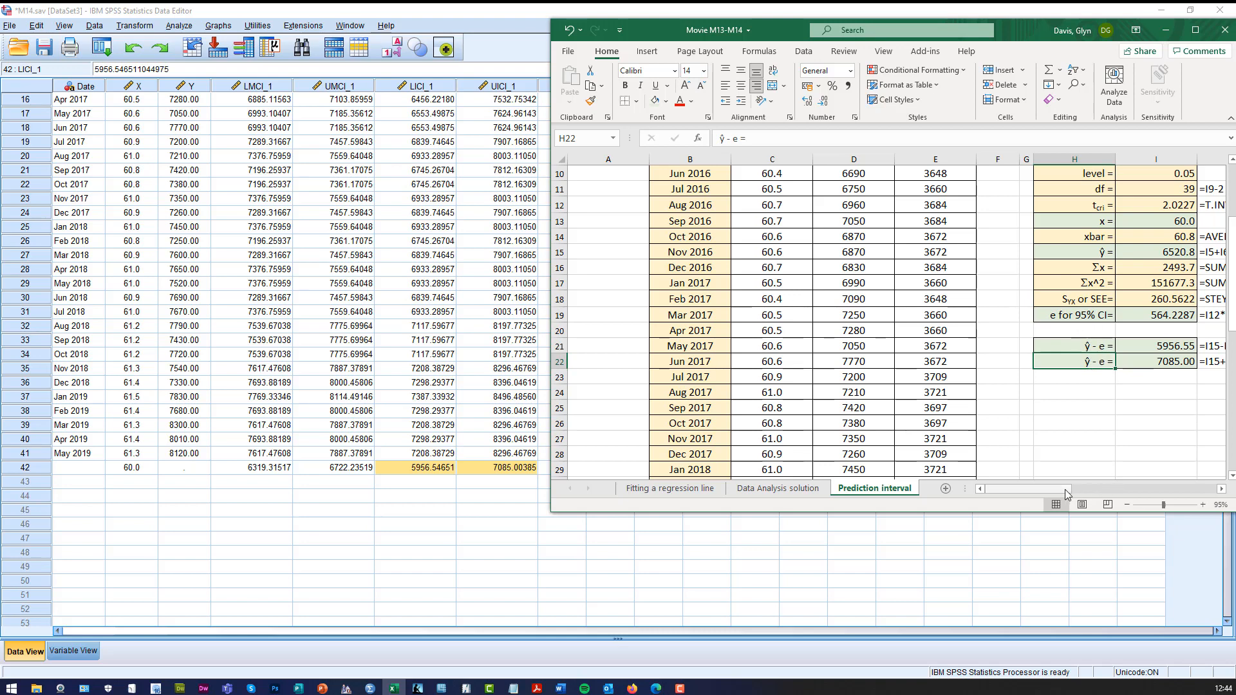
drag(1069, 490, 1022, 493)
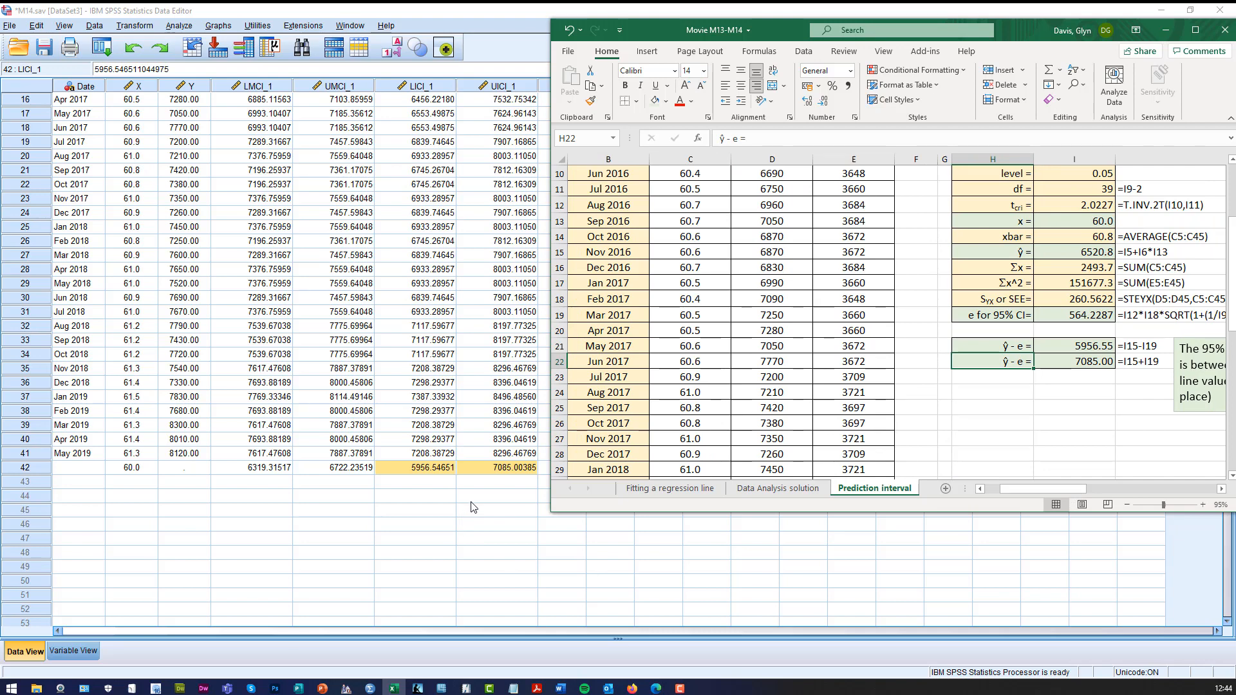